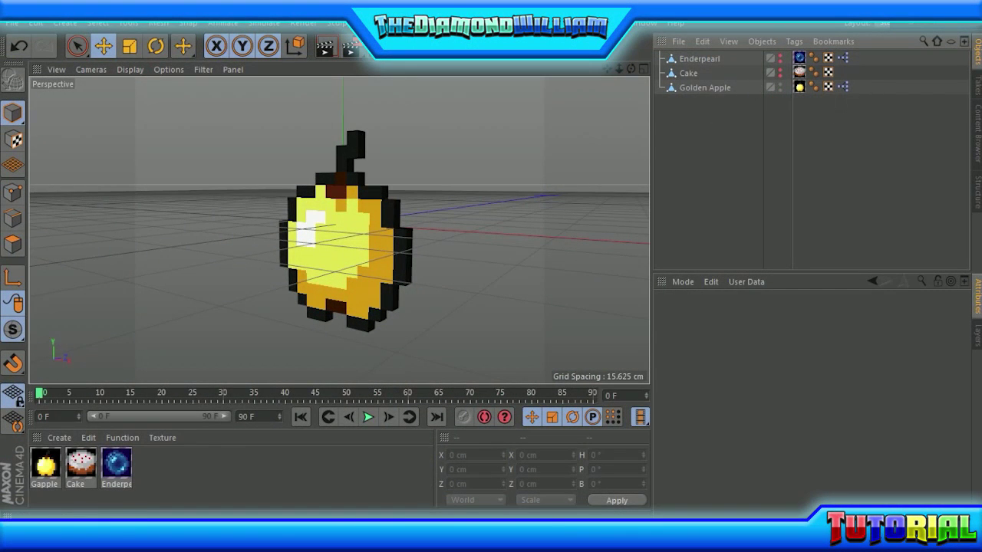
Step: Render the golden apple in the viewport and hide the Golden Apple object
mouse_move(632, 70)
mouse_down()
mouse_move(614, 70)
mouse_move(632, 58)
mouse_move(650, 63)
mouse_move(627, 59)
mouse_move(645, 64)
mouse_move(612, 75)
mouse_move(638, 83)
mouse_move(641, 66)
mouse_move(618, 73)
mouse_move(640, 84)
mouse_move(603, 56)
mouse_move(629, 58)
mouse_up()
alt+drag(406, 212, 378, 48)
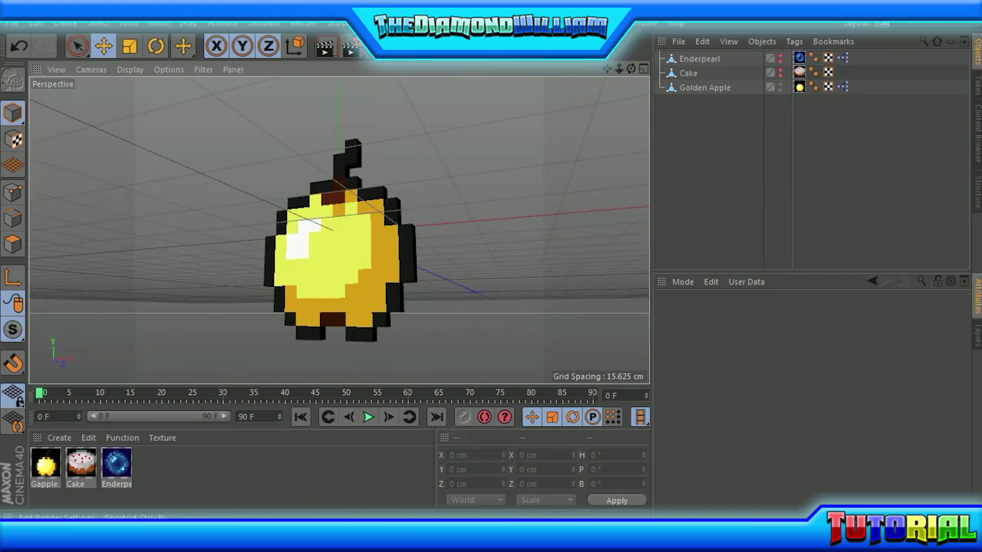
click(325, 49)
alt+drag(403, 174, 408, 223)
click(780, 86)
Step: Examine the XPresso node setups of the Golden Apple and Enderpearl objects
double_click(842, 87)
click(550, 93)
double_click(842, 58)
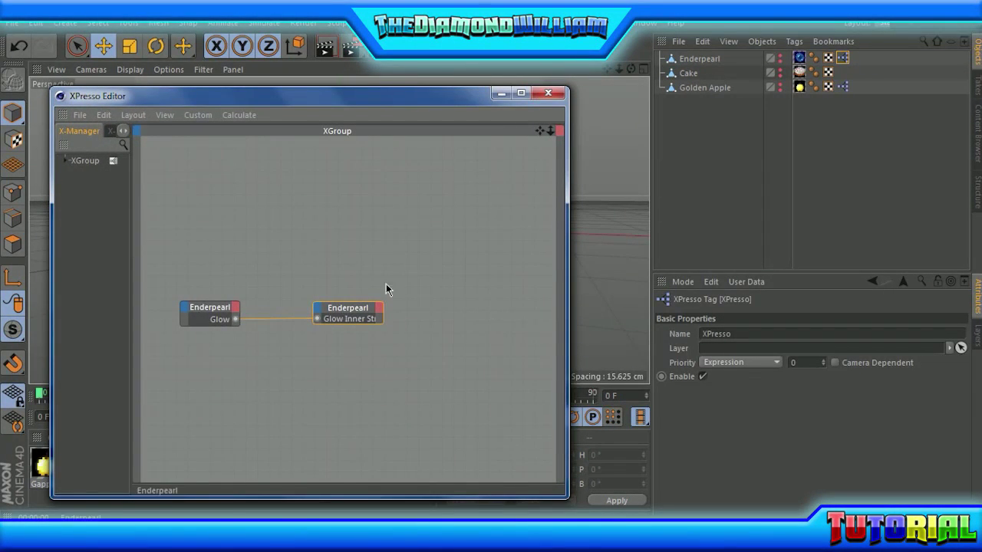
click(552, 96)
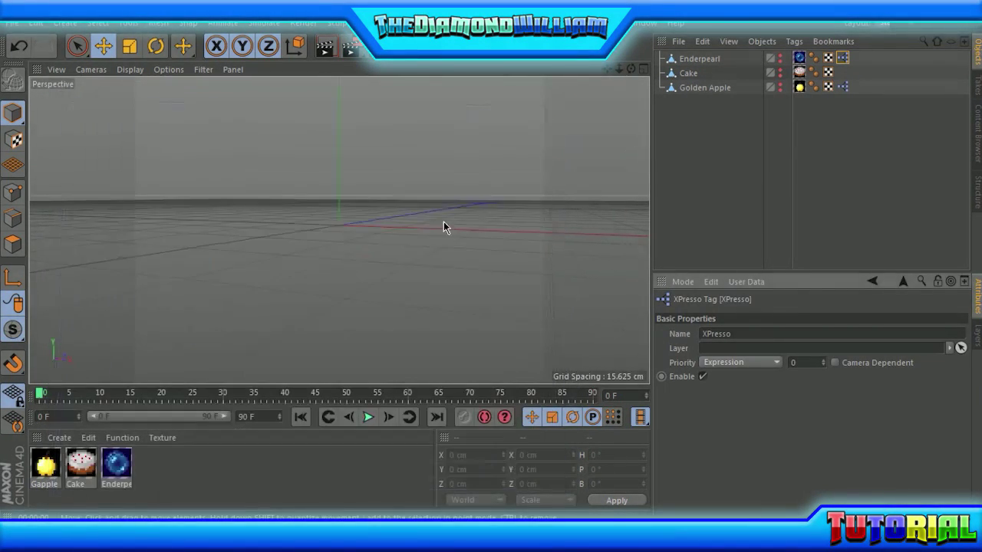
middle_click(384, 235)
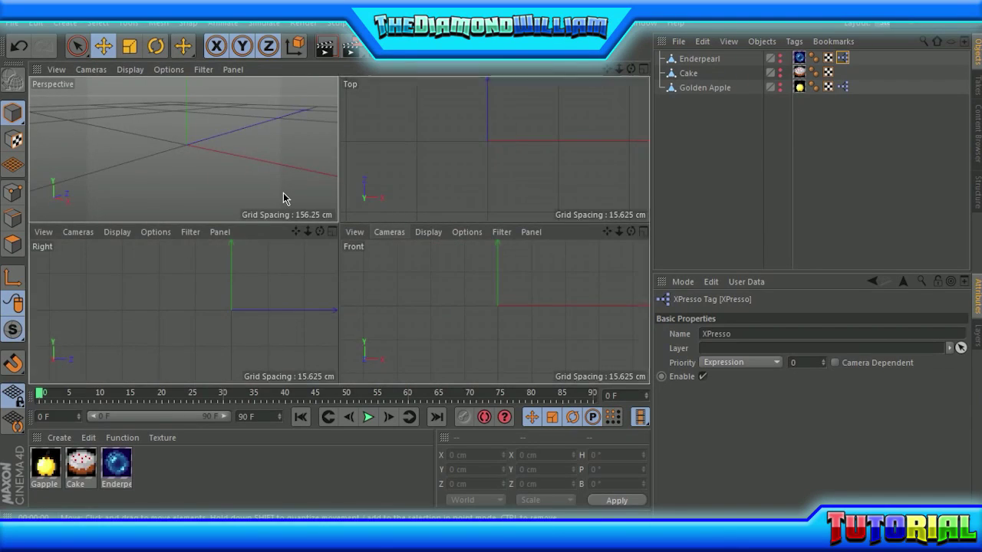
middle_click(285, 192)
alt+drag(432, 284, 349, 265)
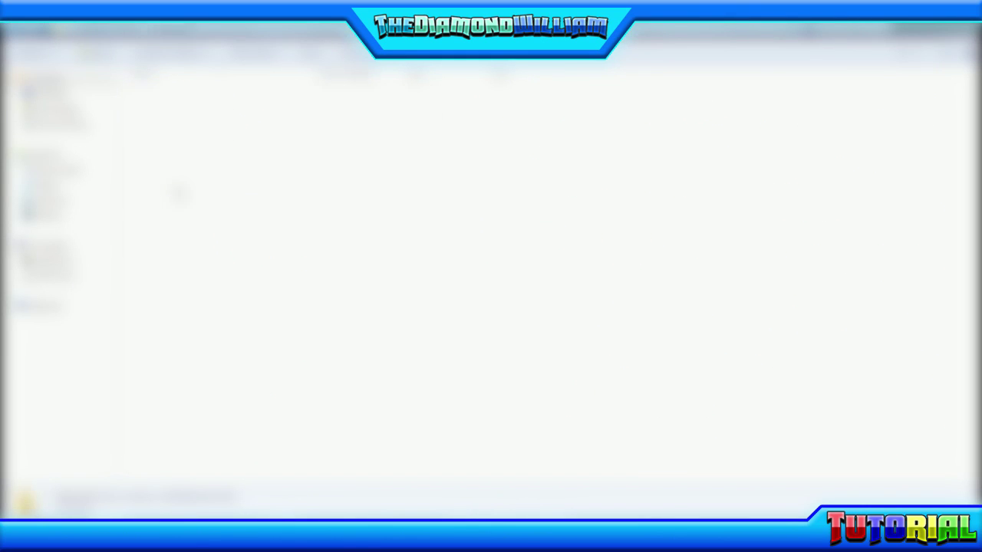
Step: Switch to the file browser and find the melon texture in the items folder of Minecraft Textures
double_click(180, 157)
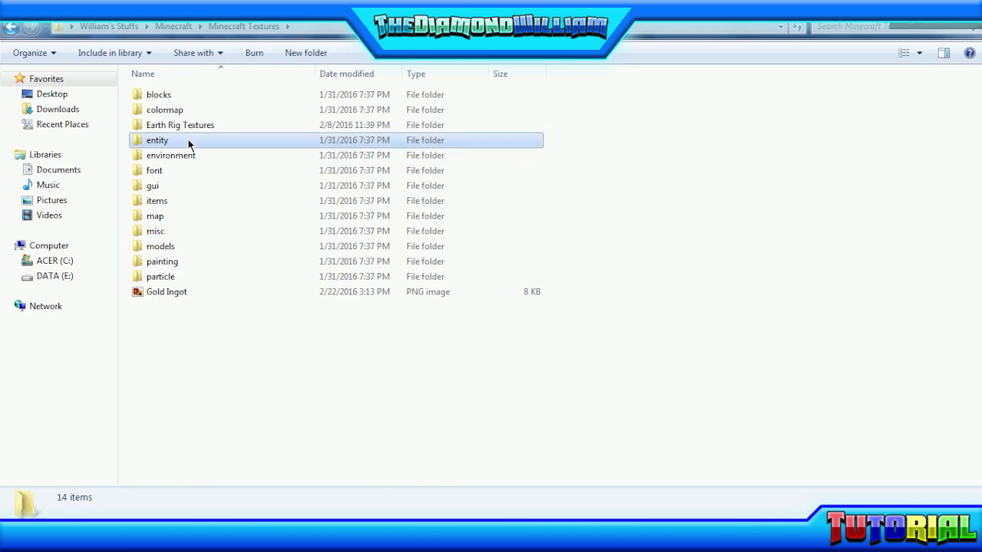
double_click(190, 142)
click(244, 26)
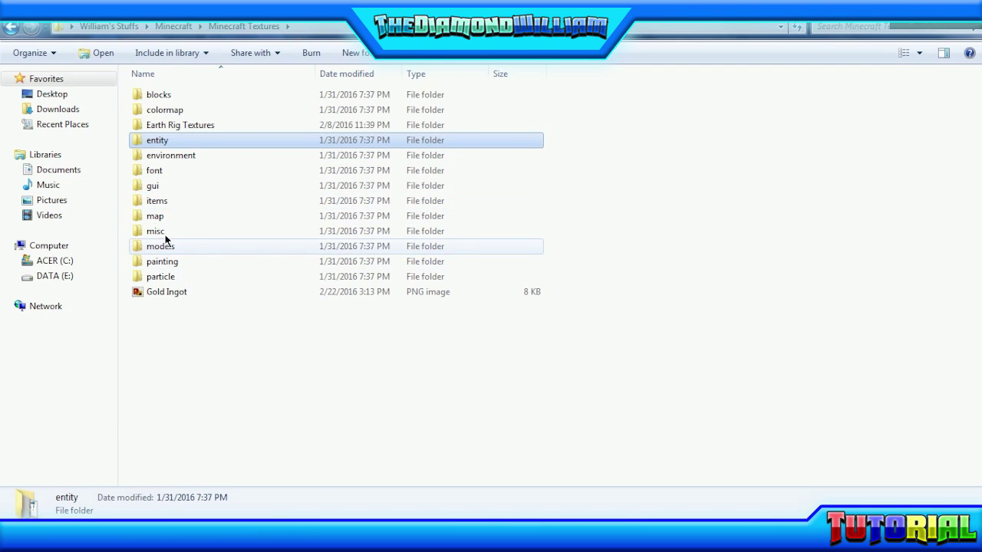
double_click(164, 201)
scroll(422, 325, down, 2)
scroll(518, 327, down, 3)
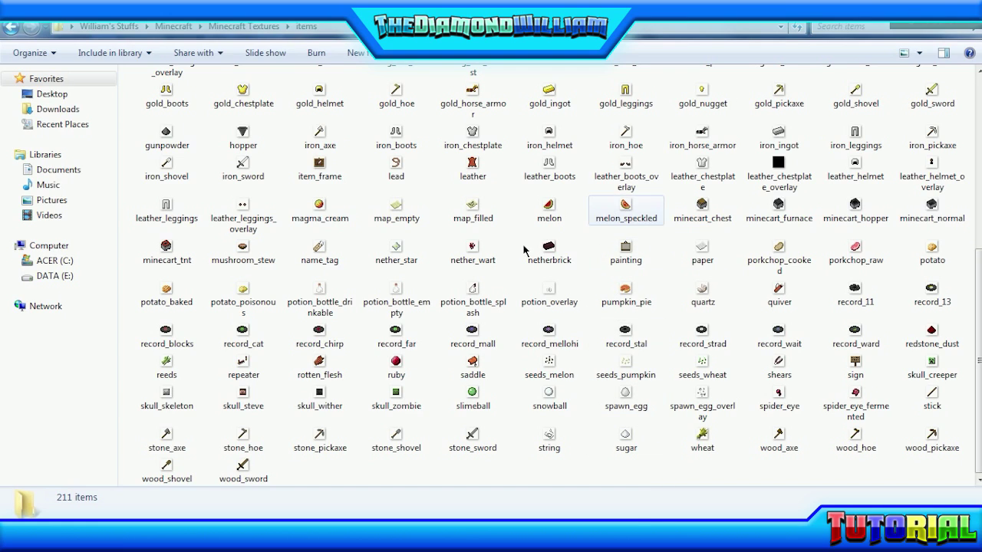
Step: Import the melon texture into Cinema 4D as a new material, declining to copy the image to the project location
drag(642, 213, 236, 523)
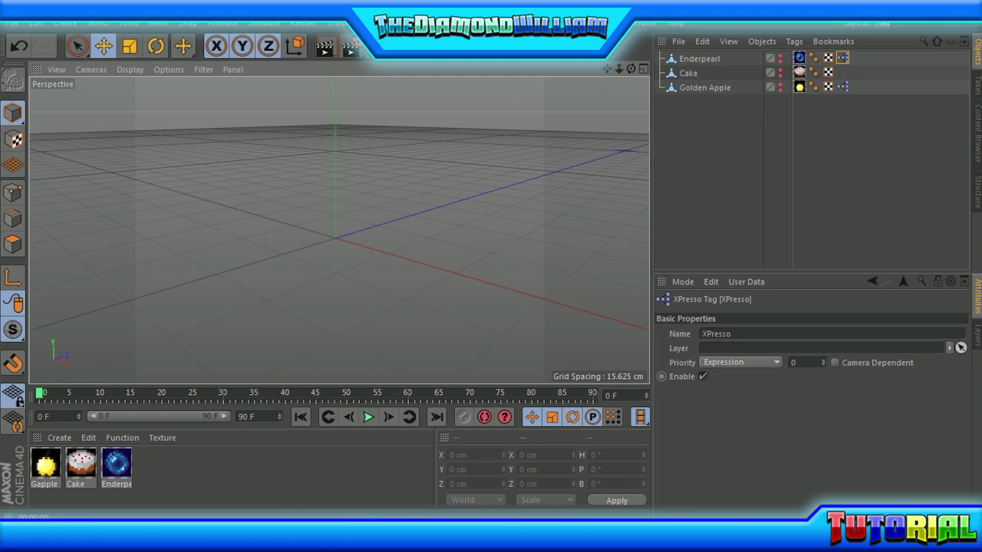
click(636, 535)
drag(547, 208, 341, 481)
click(571, 319)
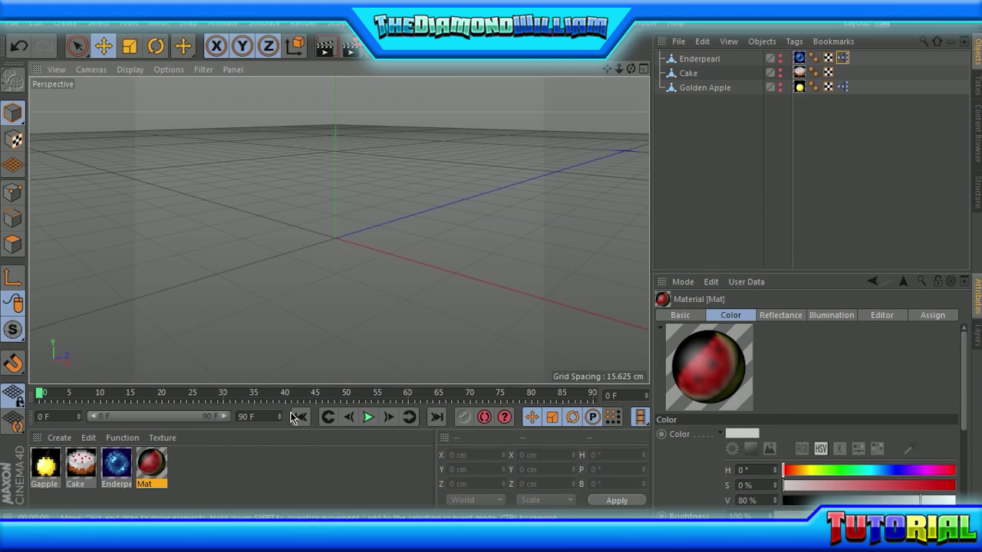
Step: Rename the new melon-textured material as Melon
click(184, 483)
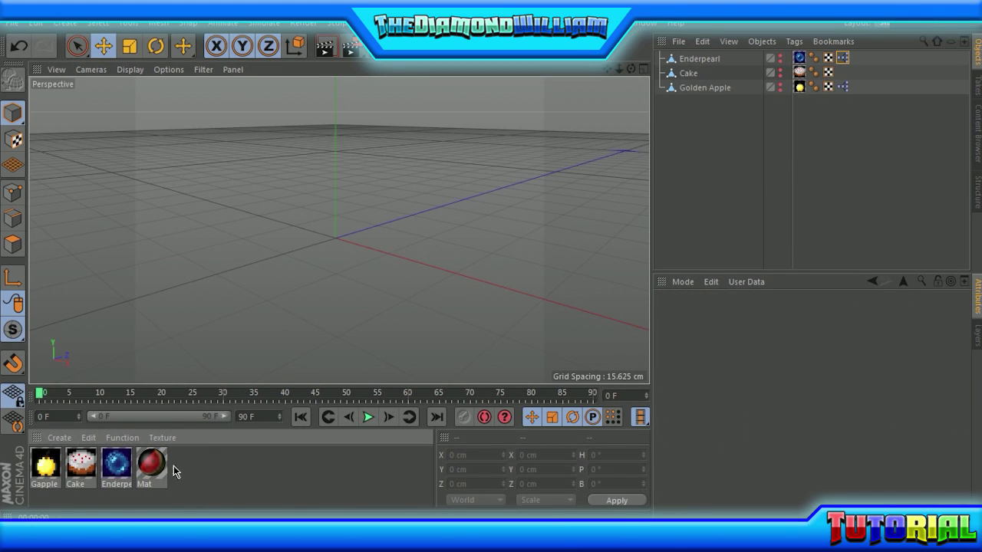
double_click(151, 484)
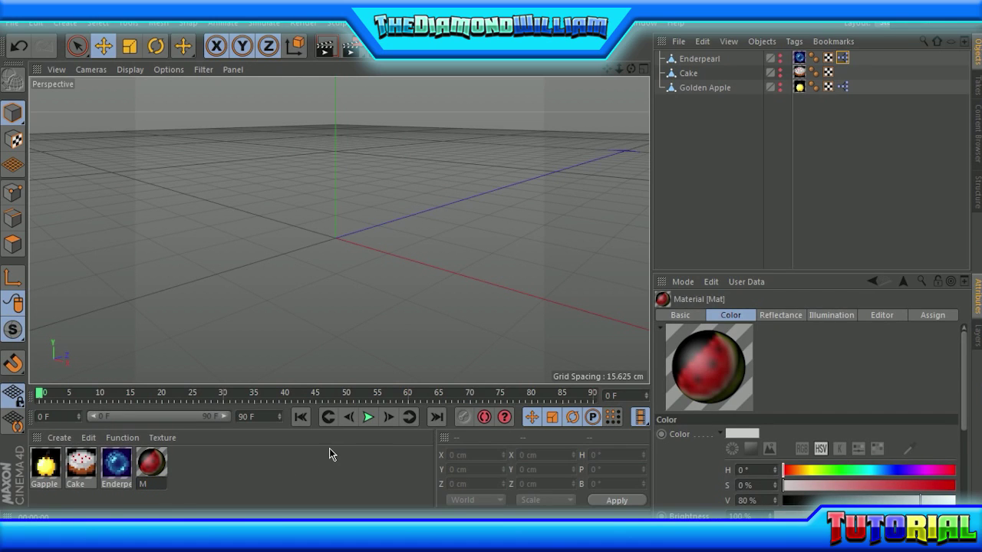
click(276, 466)
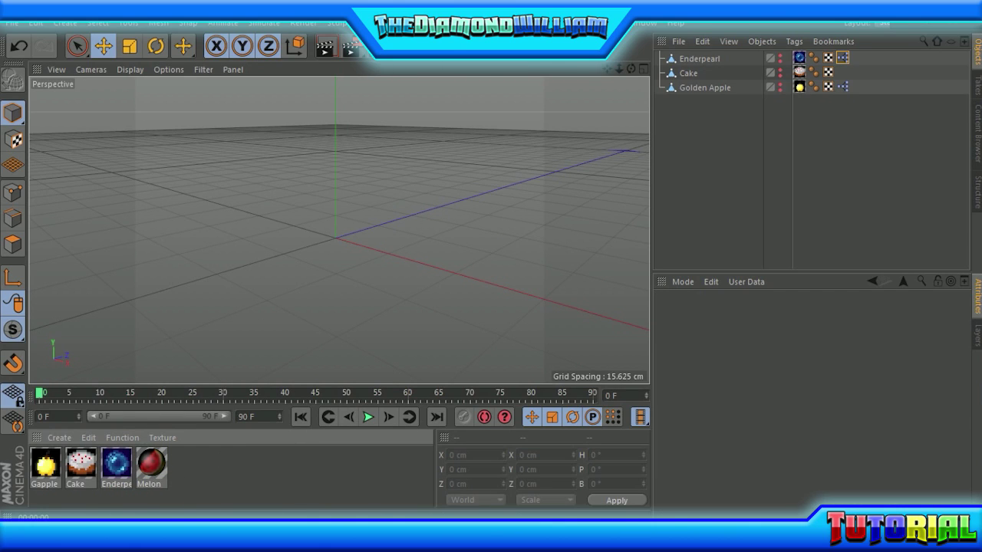
Step: Add a plane with a width and height of 50 cm
click(415, 46)
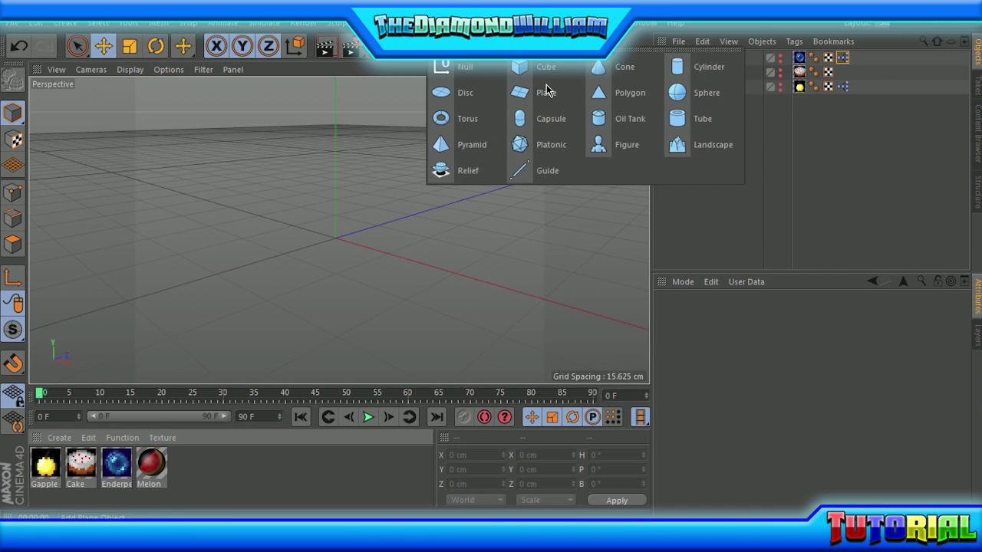
click(547, 90)
double_click(775, 345)
text(50)
key(Tab)
text(50)
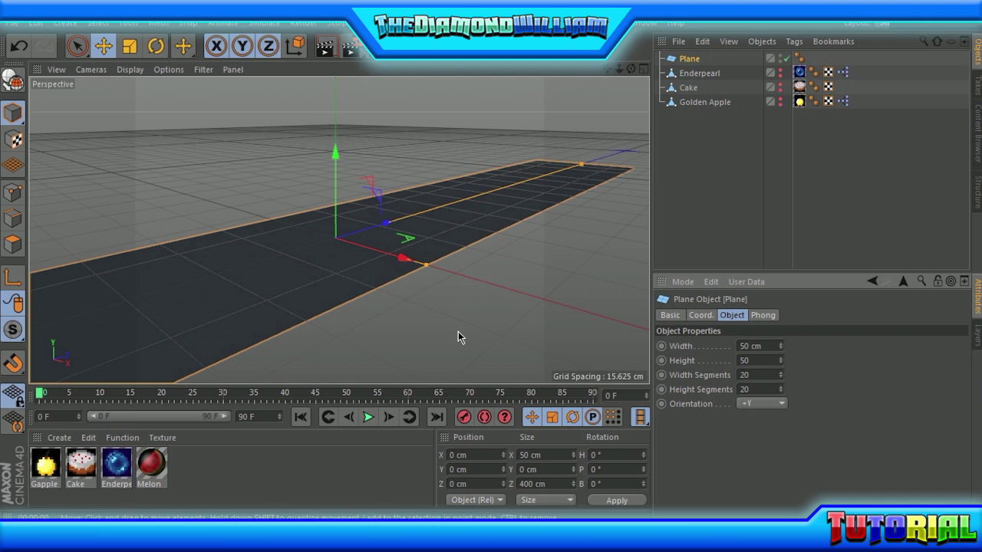
key(Tab)
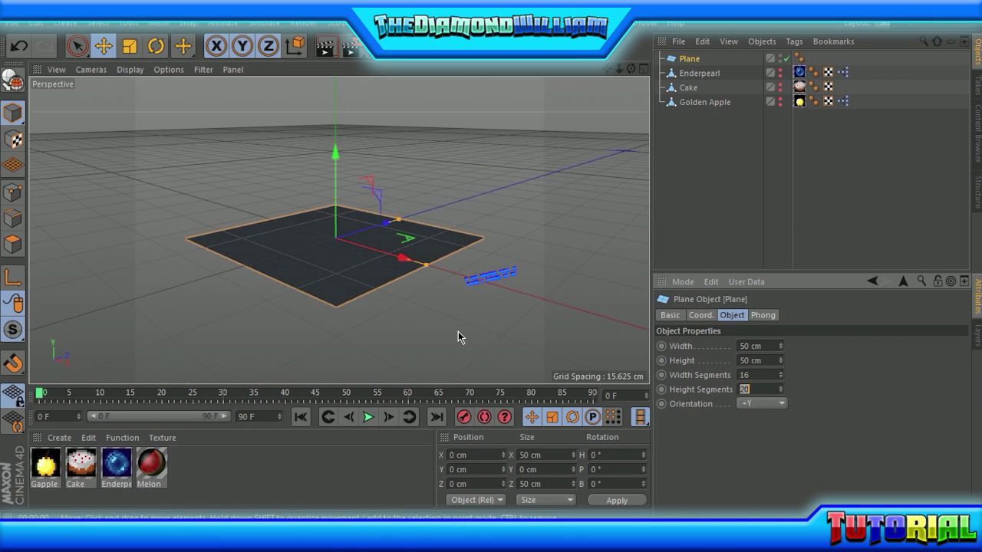
Step: Set the plane's width and height segments to 16 and its orientation to -Z
text(16)
key(Tab)
text(6)
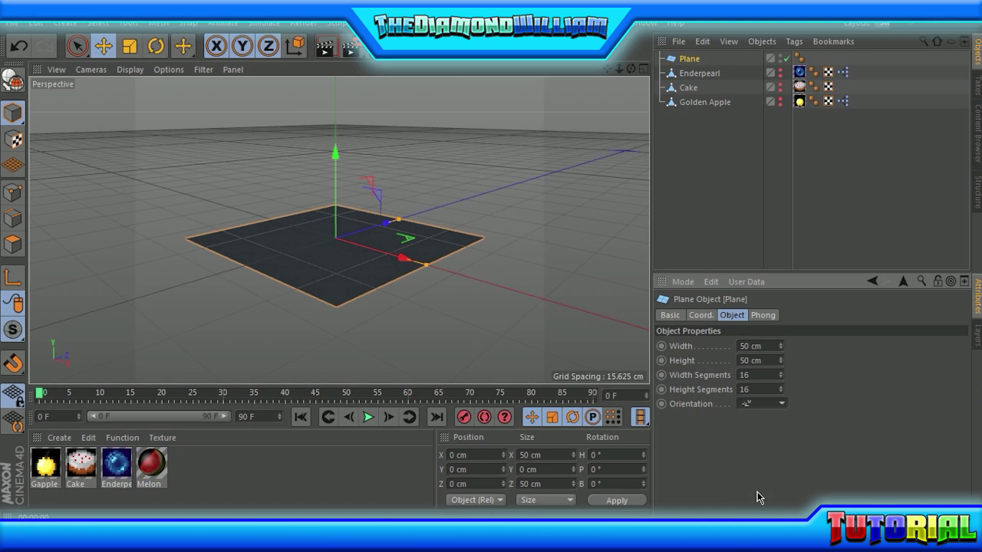
key(Down)
click(750, 193)
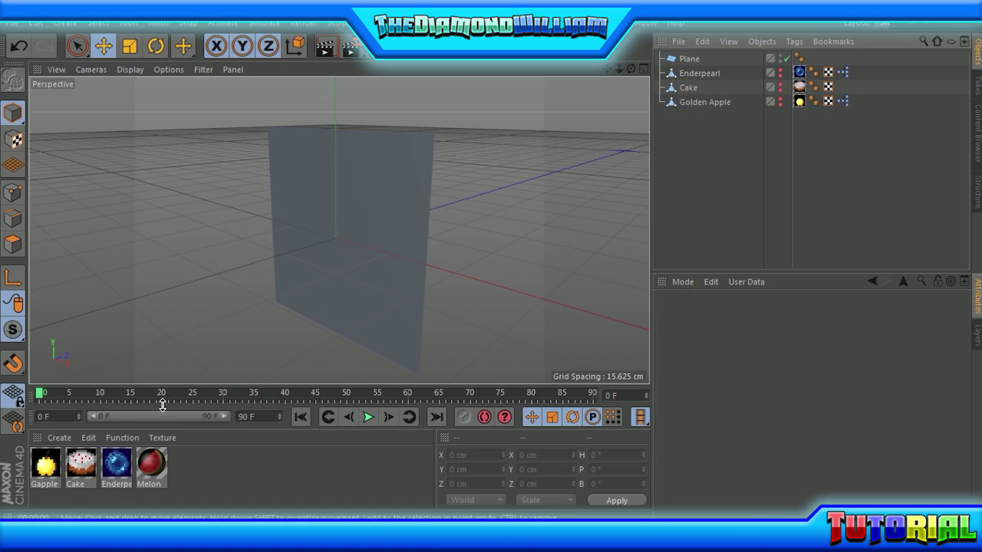
Step: Apply the Melon material to the plane and render the view to check it
drag(150, 464, 296, 254)
alt+drag(228, 272, 262, 230)
click(325, 49)
click(790, 215)
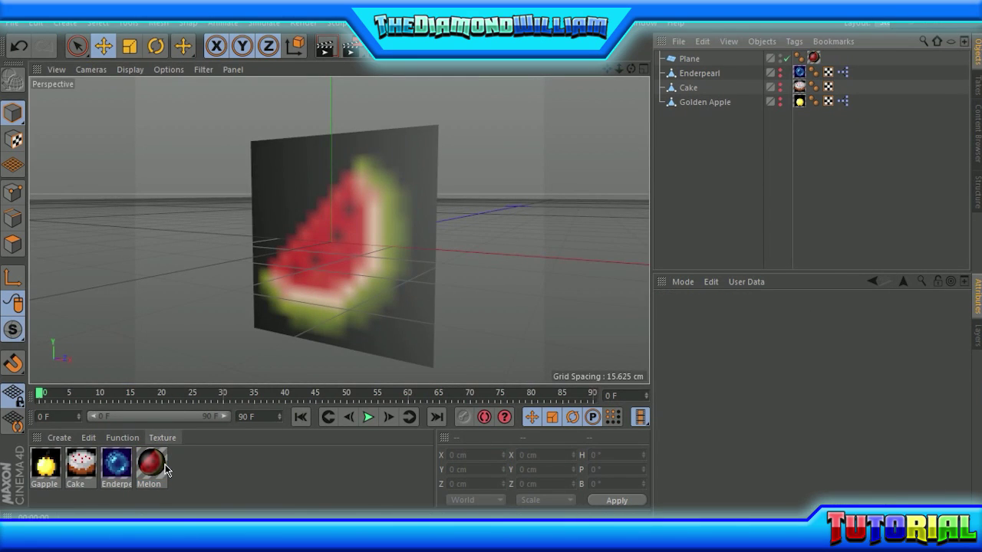
Step: Disable the Reflectance channel of the Melon material
double_click(152, 463)
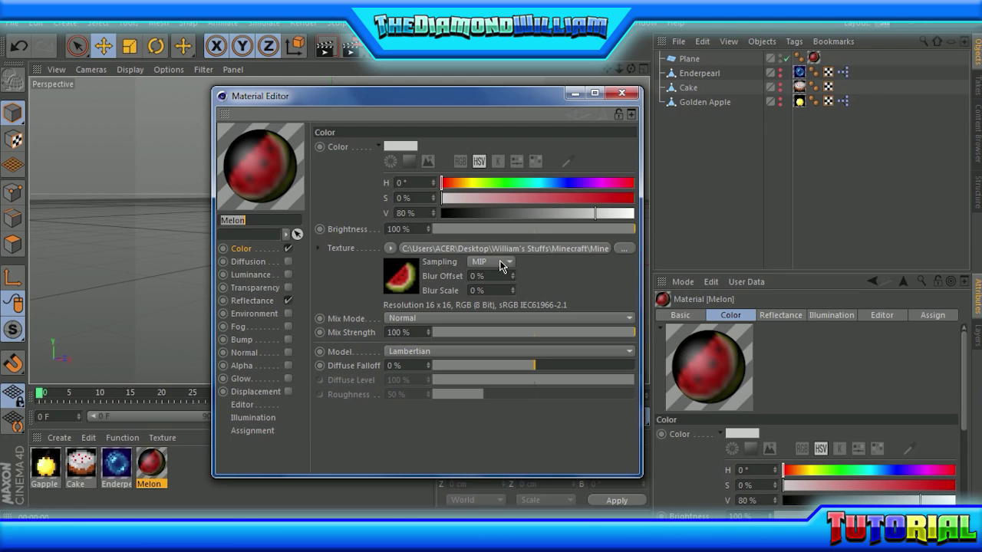
click(288, 301)
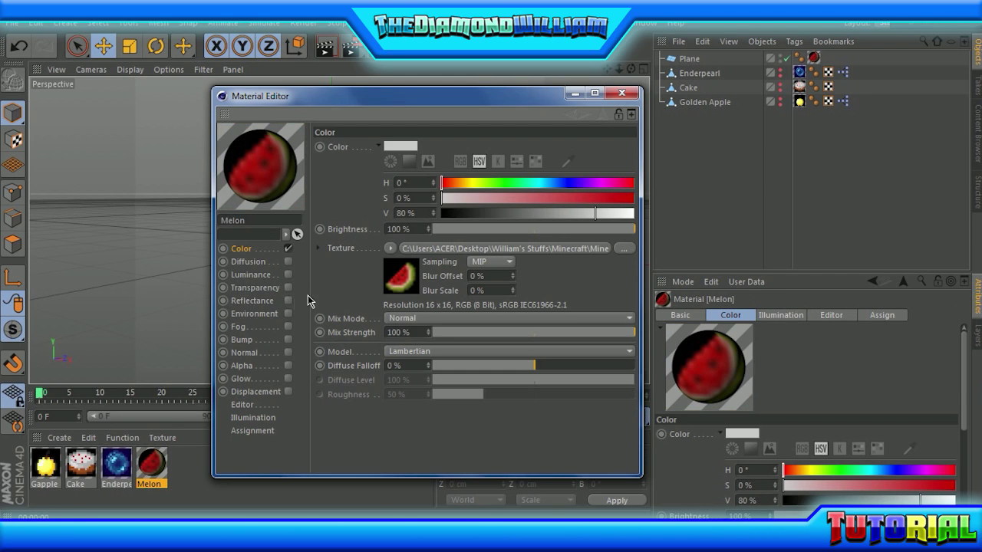
Step: Switch to Cinema 4D R13, delete its existing material and import the melon texture as a new one without copying the image
mouse_move(555, 537)
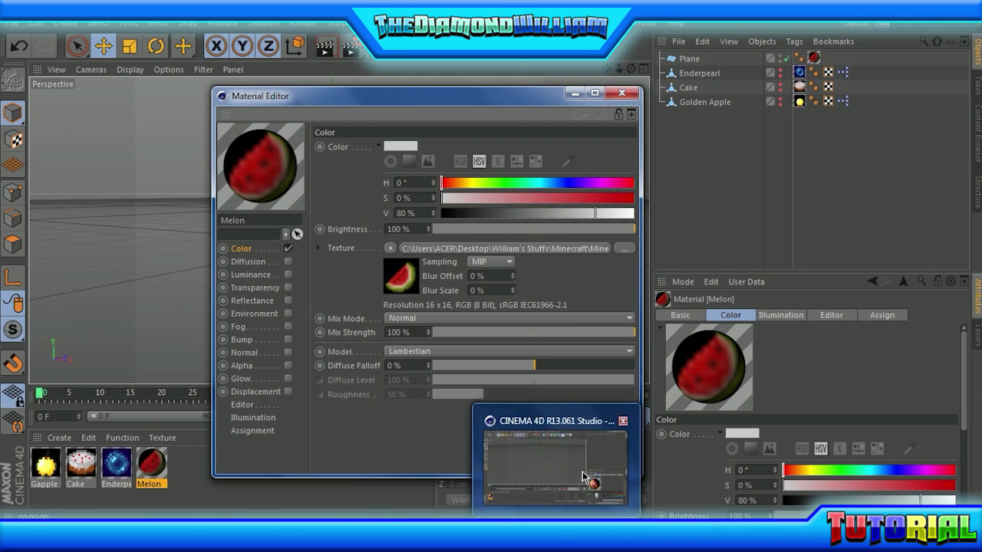
click(584, 478)
key(Delete)
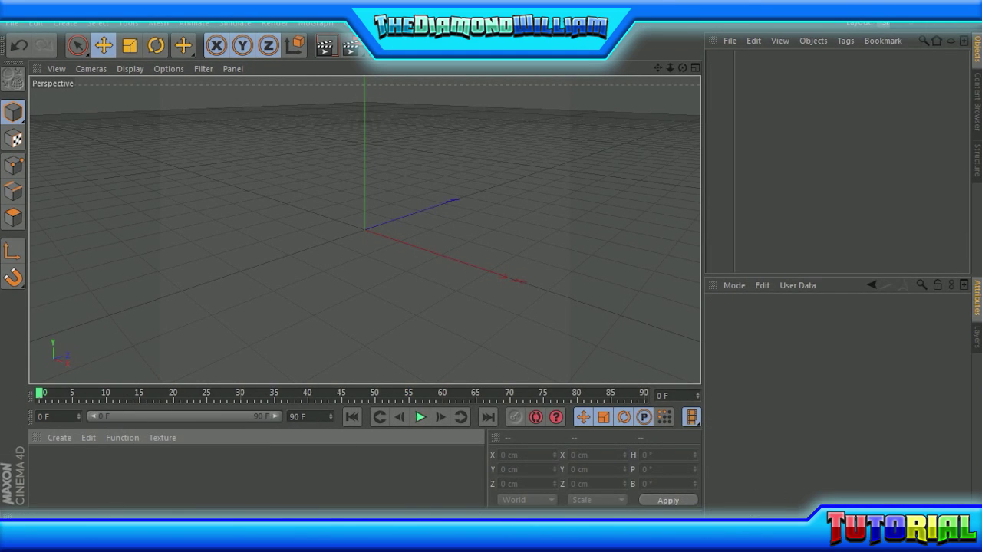
key(alt+Tab)
click(459, 220)
drag(552, 223, 266, 475)
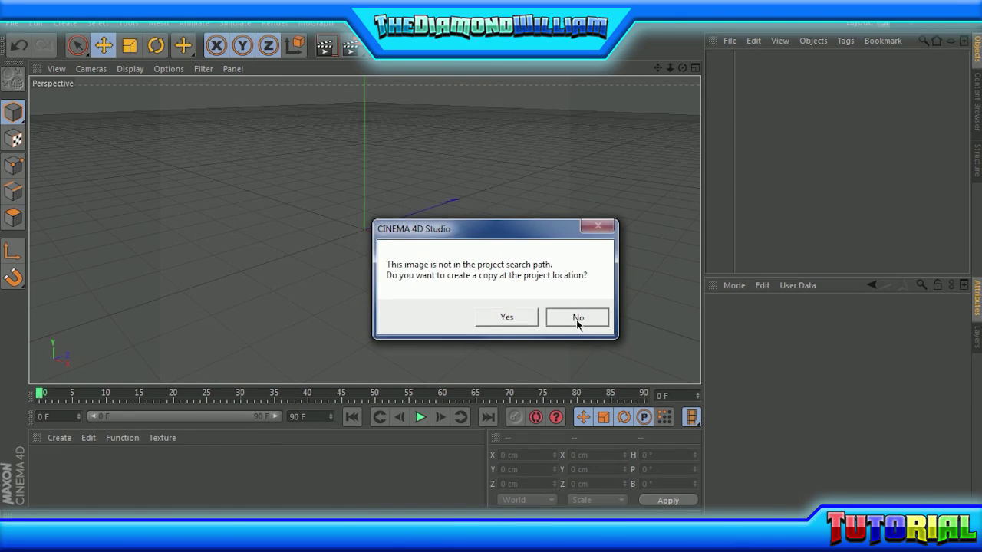
click(575, 316)
Step: Turn off Specular in the R13 melon material, set its texture sampling to None and use a plane-shaped preview
double_click(45, 463)
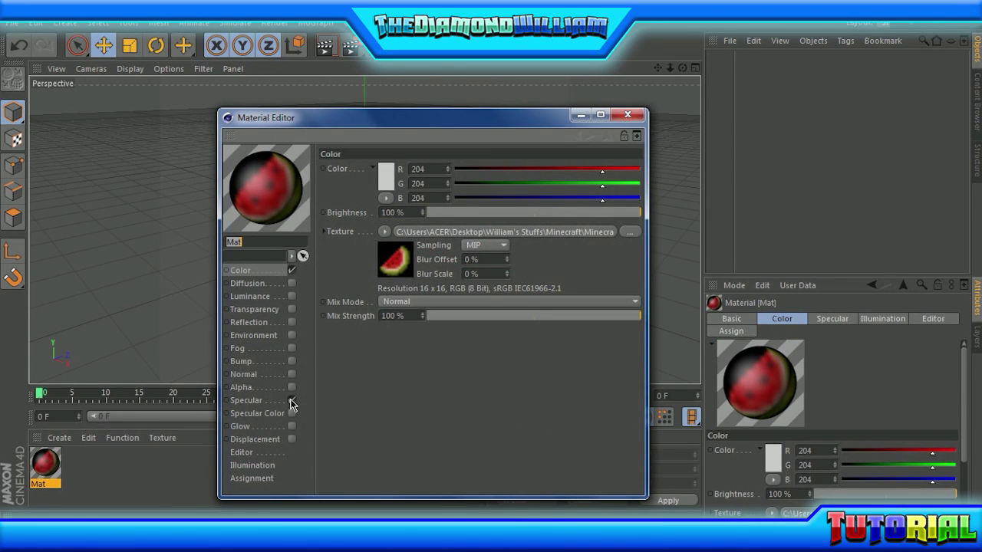
click(292, 401)
click(483, 245)
click(474, 259)
right_click(255, 201)
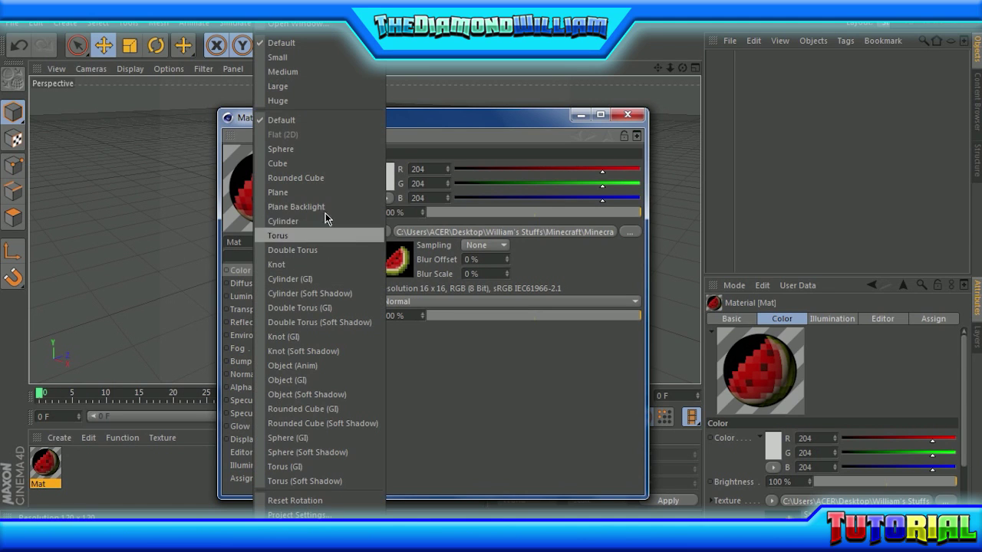
click(296, 206)
click(627, 114)
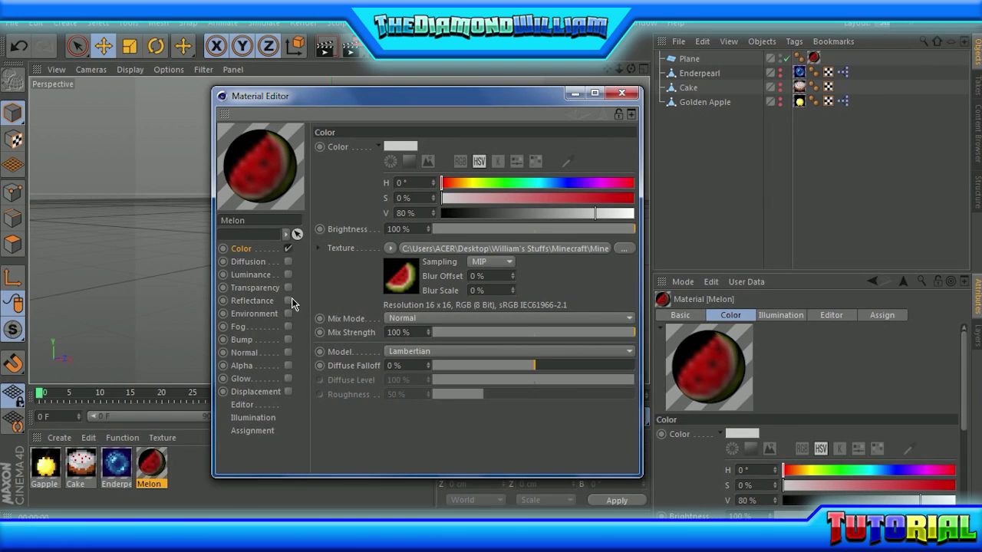
Step: In the newer version's Melon material, keep Reflectance off, set the color texture's sampling to None and switch the preview to a plane
click(286, 313)
click(286, 300)
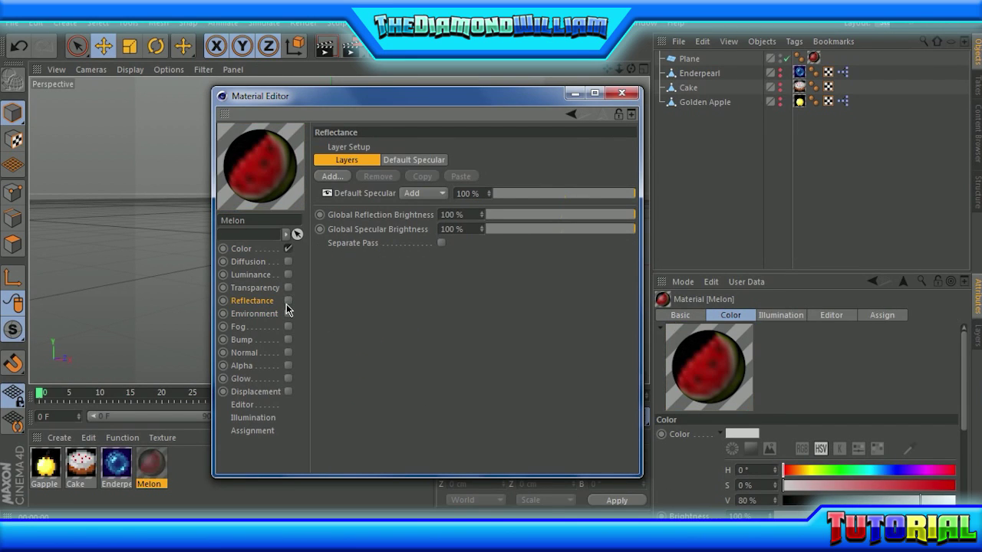
click(244, 250)
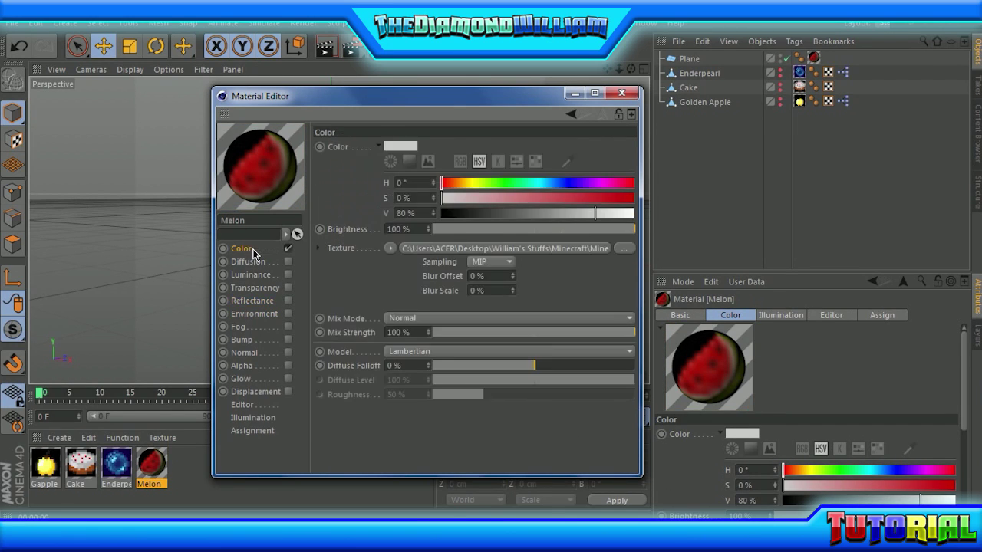
click(495, 265)
click(501, 285)
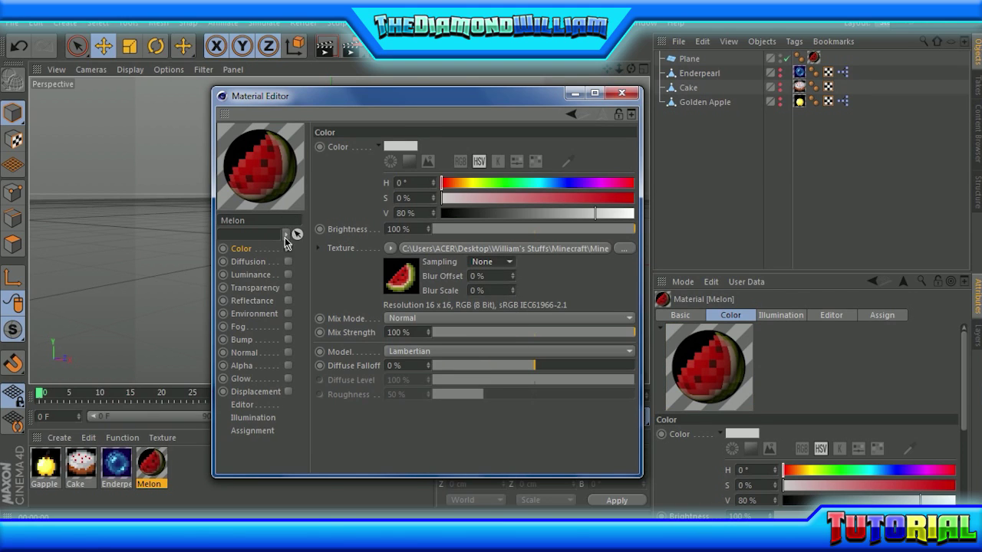
right_click(283, 176)
click(330, 200)
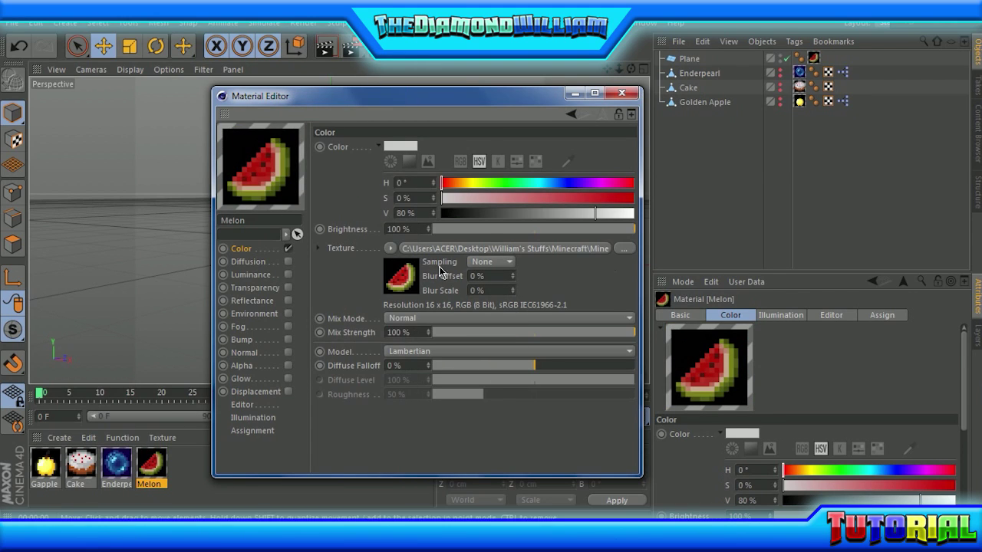
Step: Close the material settings and render the view to check the melon's pixelated texture on the plane
click(622, 93)
scroll(579, 238, up, 3)
alt+drag(579, 234, 373, 234)
click(327, 46)
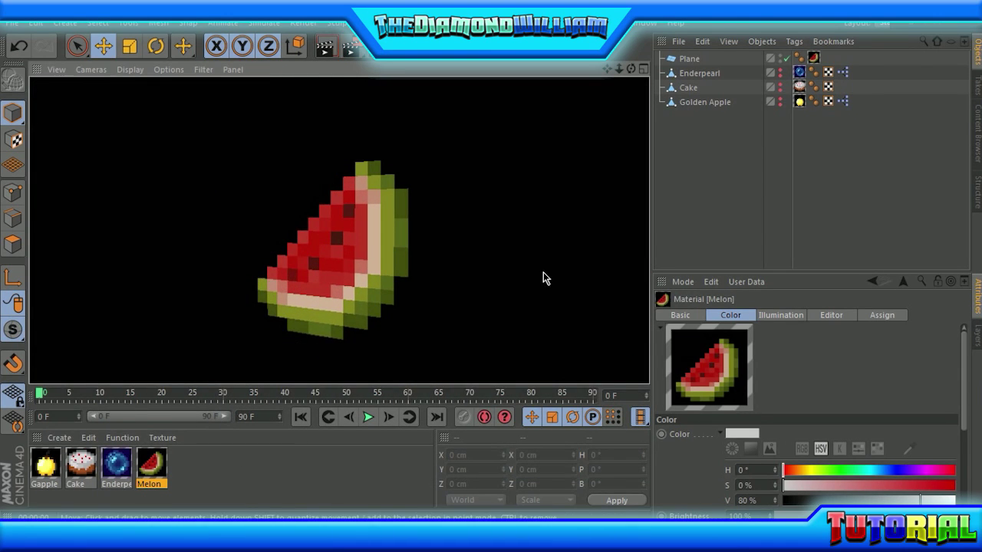
alt+drag(493, 292, 583, 269)
alt+drag(433, 264, 631, 163)
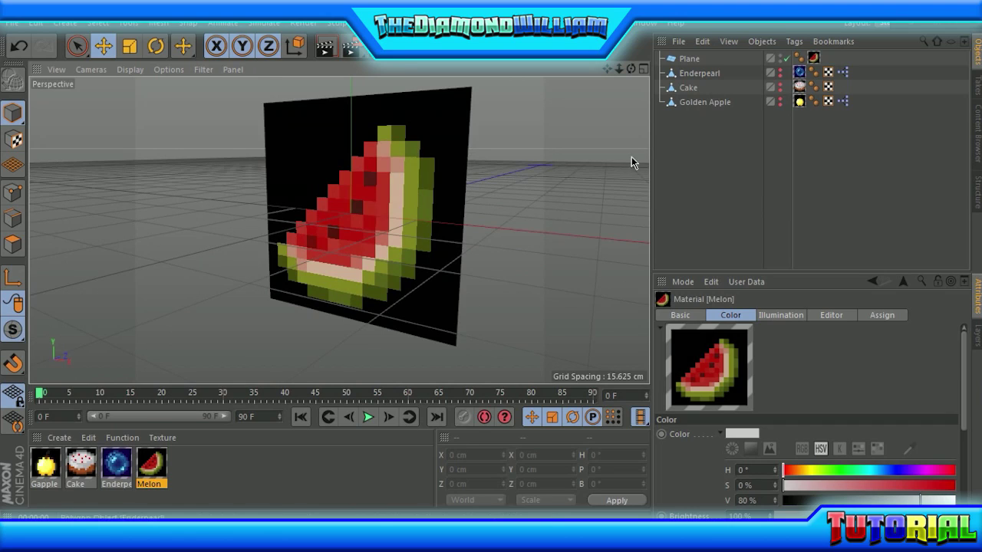
Step: Rename the Plane object as Melon
alt+drag(272, 216, 268, 208)
click(691, 59)
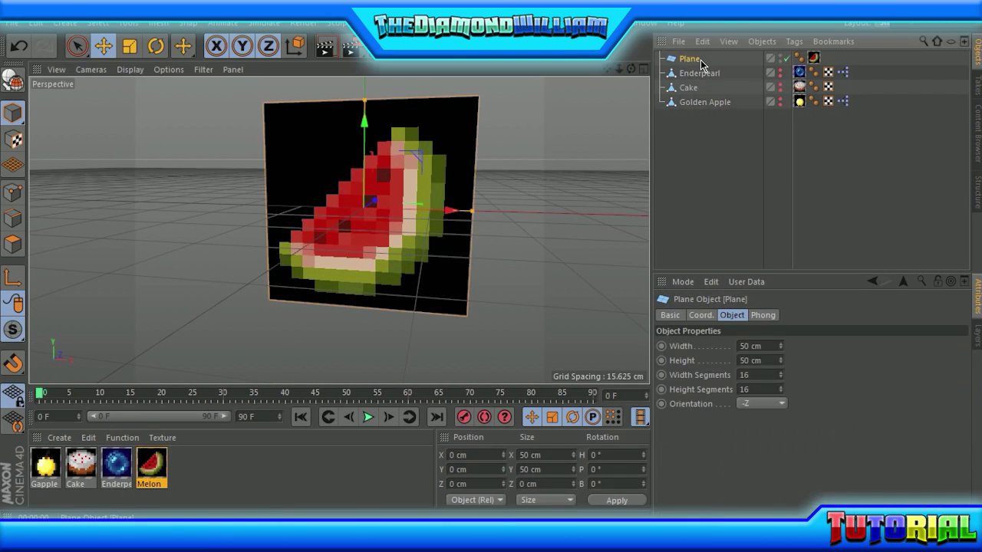
double_click(696, 60)
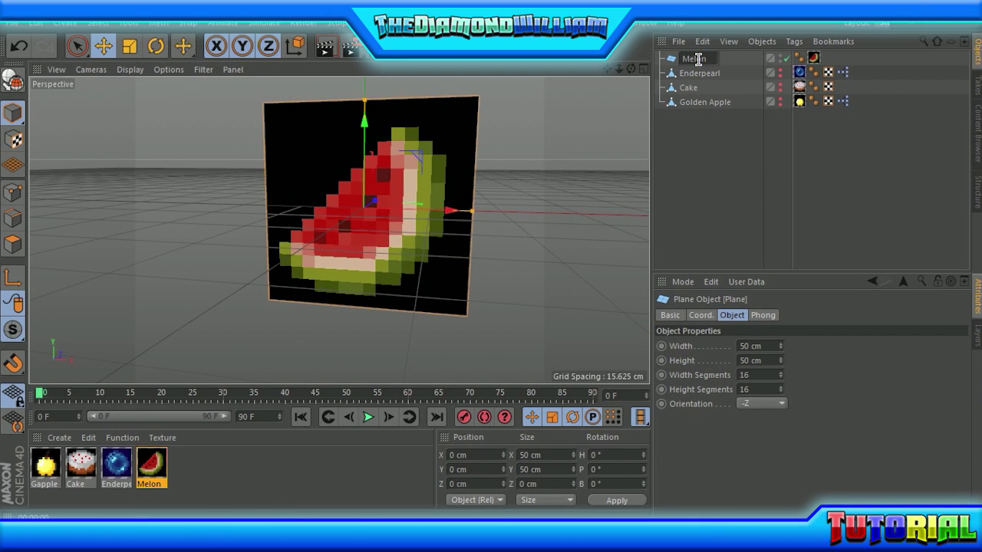
Step: Convert the renamed Melon plane to an editable polygon object and switch to polygon editing mode
key(Return)
alt+drag(441, 156, 385, 157)
key(c)
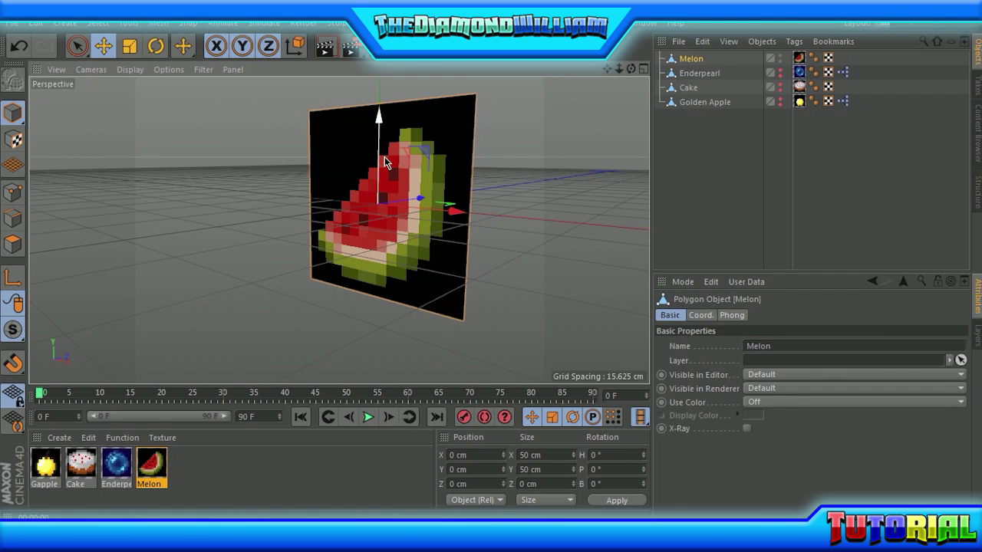
alt+drag(192, 213, 115, 254)
click(12, 246)
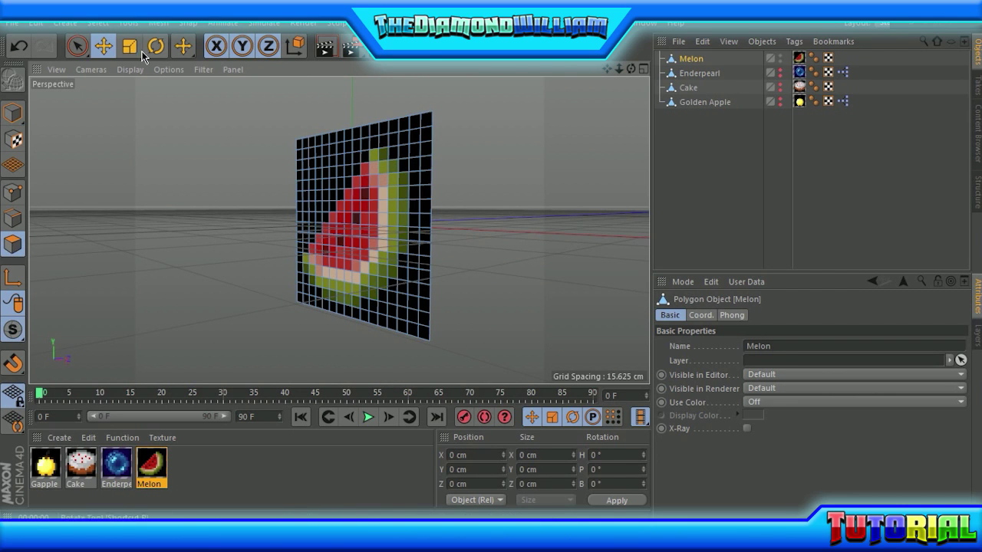
Step: Activate Live Selection with Only Select Visible Elements enabled and switch the viewport to the Front view
click(77, 45)
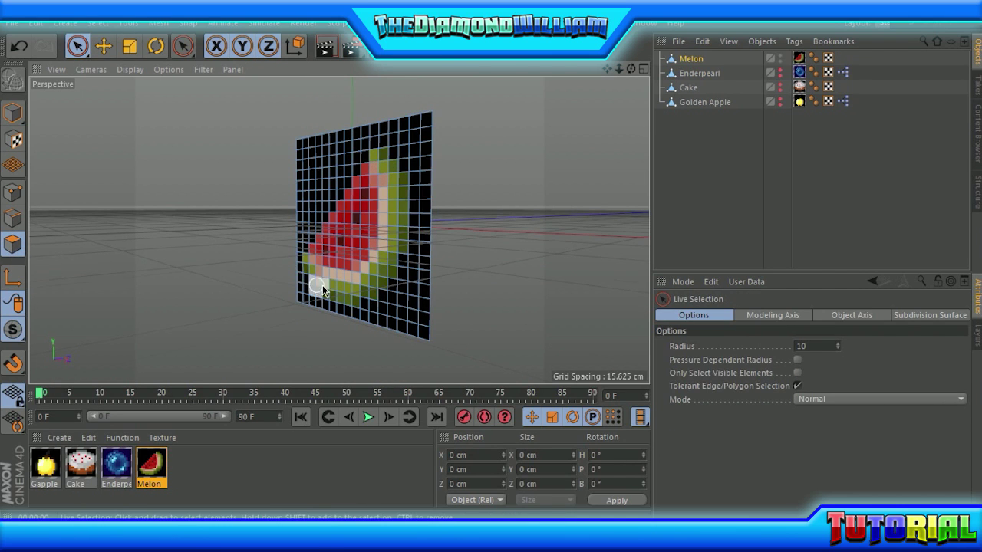
alt+drag(317, 285, 455, 307)
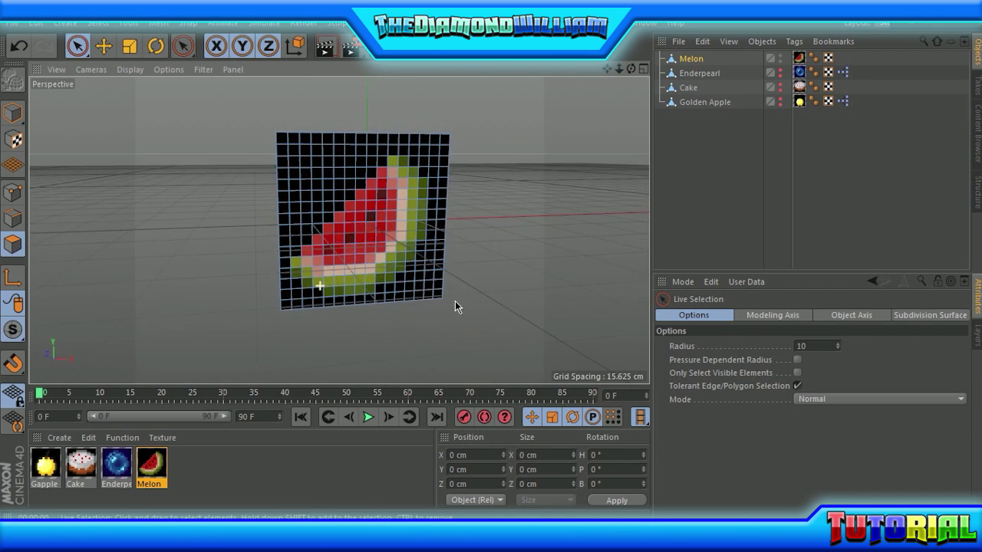
click(797, 373)
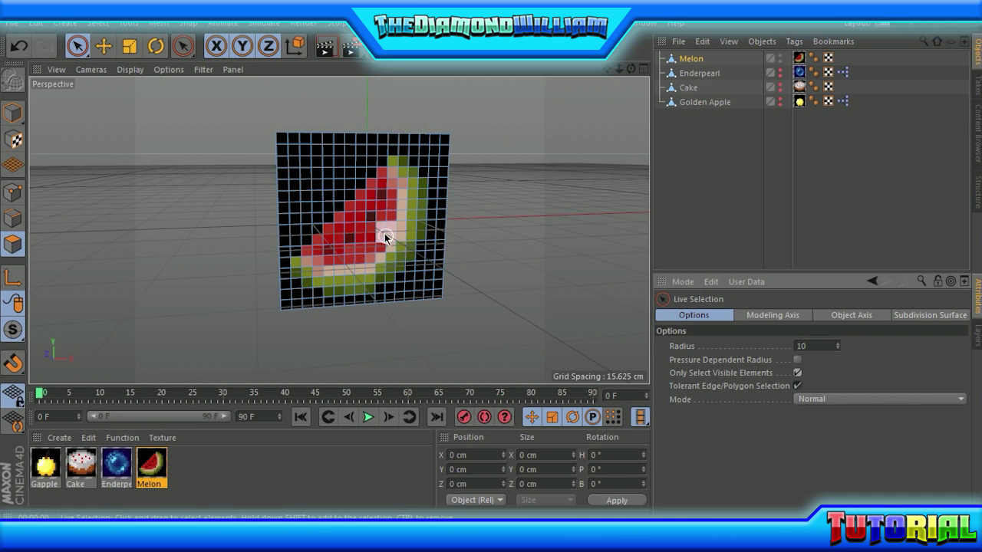
alt+drag(385, 237, 336, 217)
key(F4)
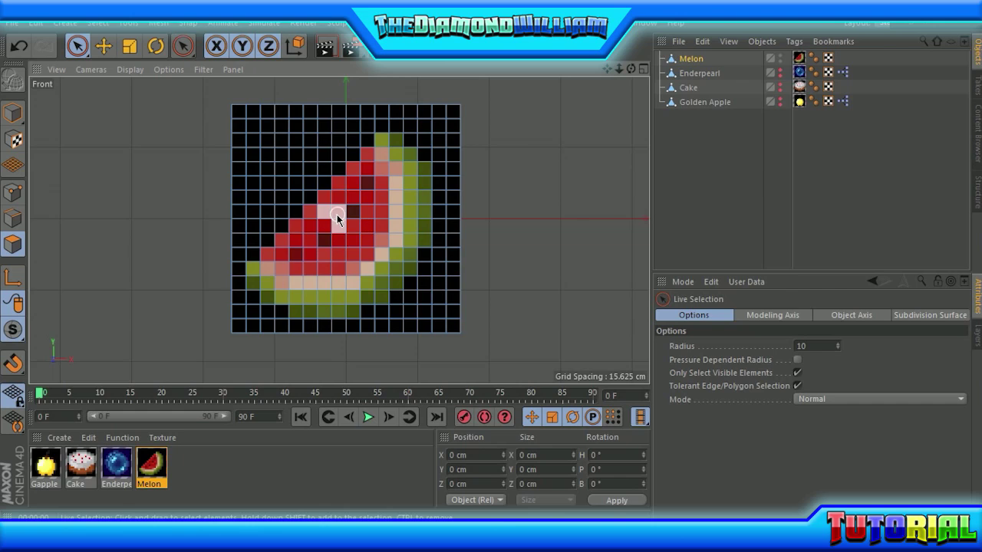
Step: Try the Lines display mode in the Front view and return the display to Gouraud Shading (Lines)
click(92, 70)
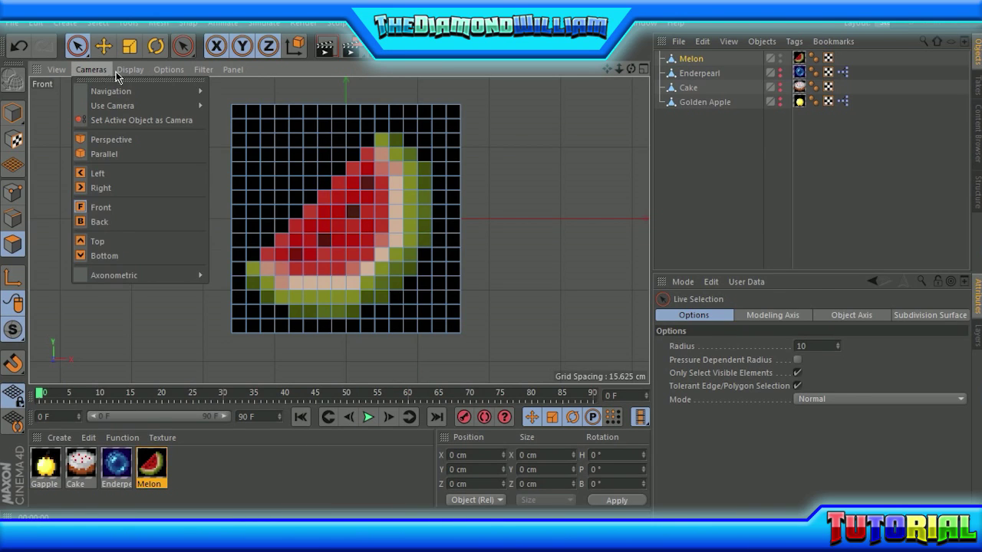
mouse_move(130, 70)
click(142, 191)
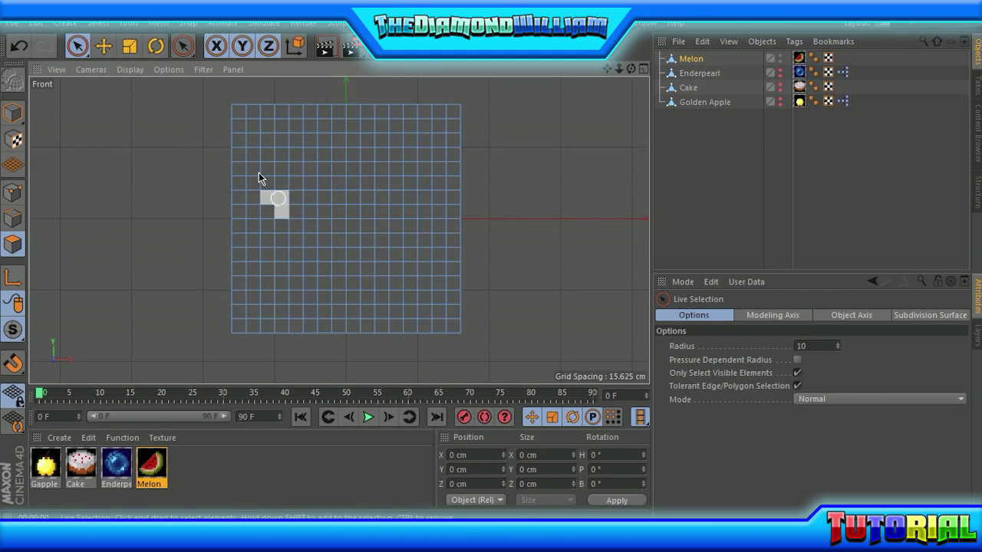
click(132, 70)
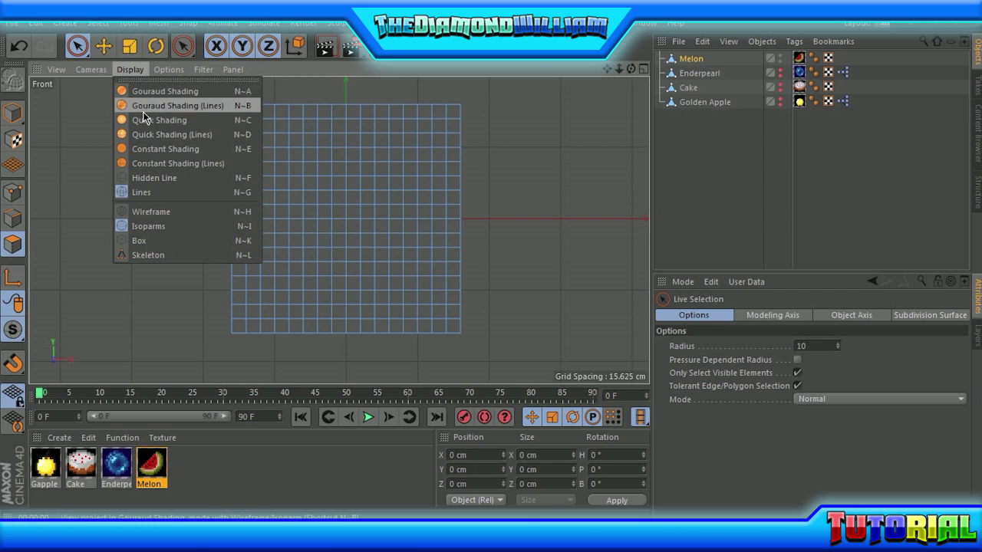
click(198, 110)
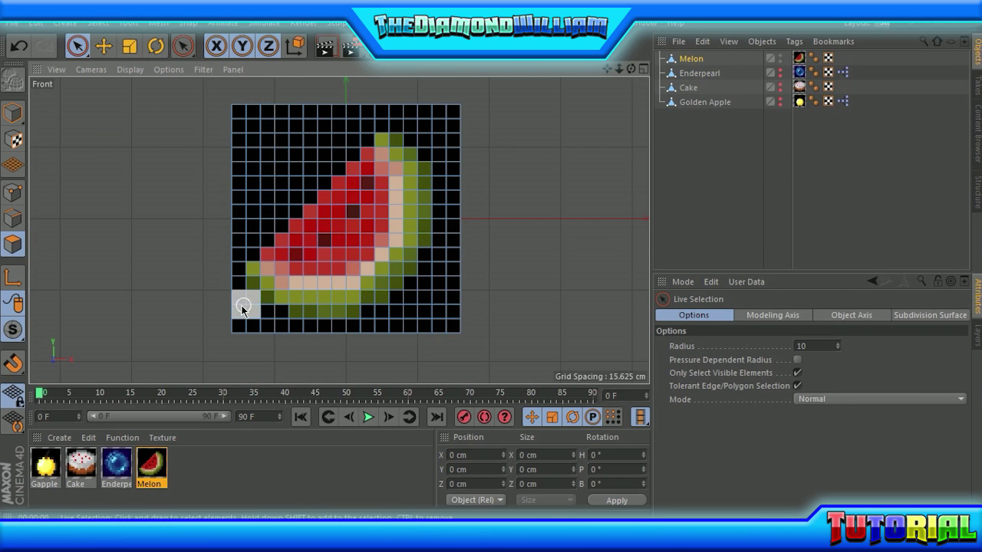
Step: Select all the black background polygons around the melon slice and delete them
mouse_move(239, 313)
mouse_down()
mouse_move(417, 307)
mouse_move(399, 114)
mouse_move(280, 219)
mouse_move(349, 144)
mouse_up()
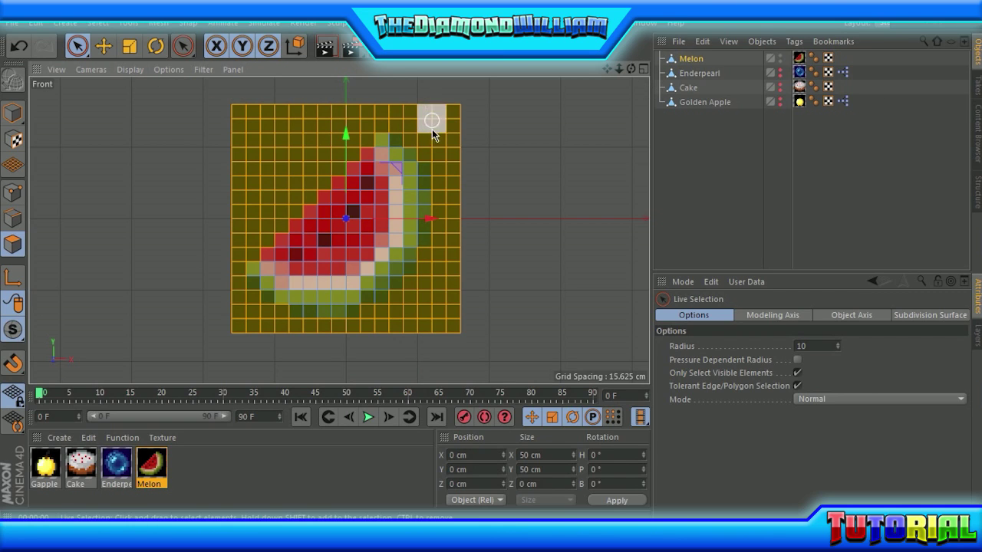
key(Delete)
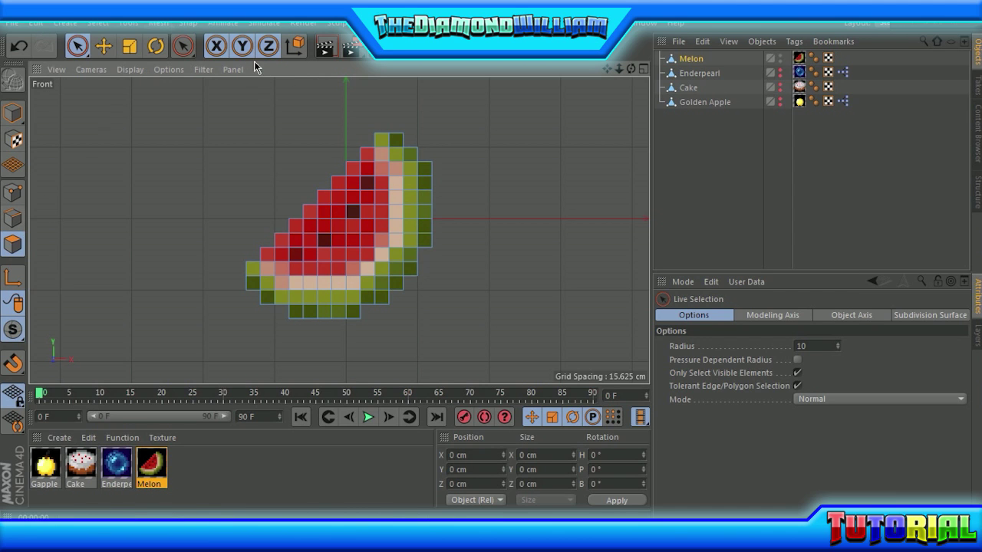